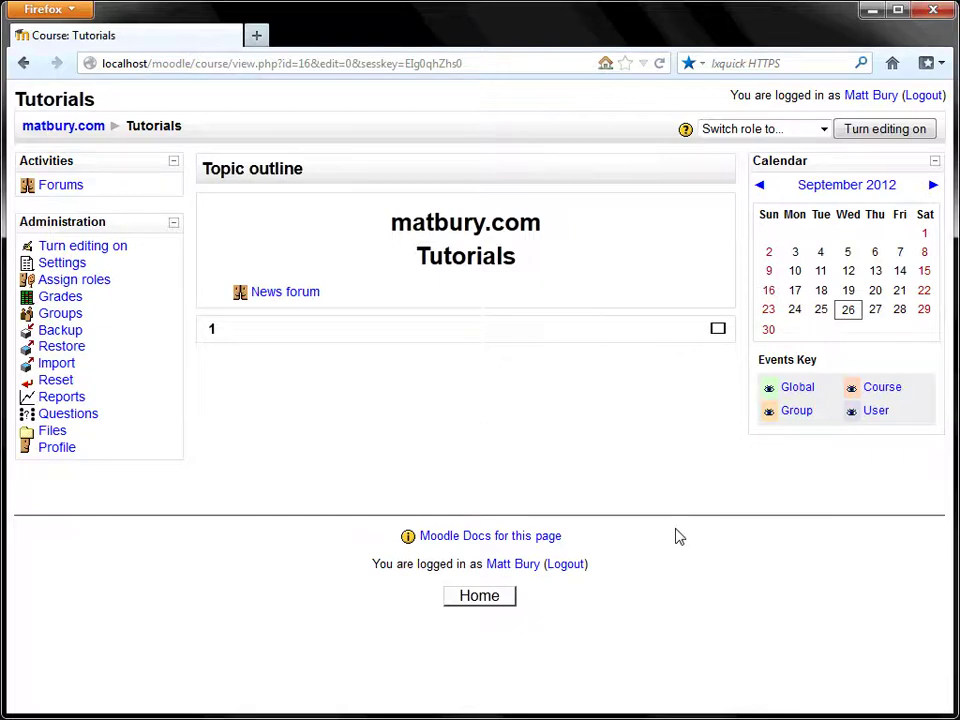
- Turn on editing for the Tutorials course and add an SWF activity named "Wordsearch - Common objects" to topic 1
{"action": "left_click", "coordinate": [896, 133]}
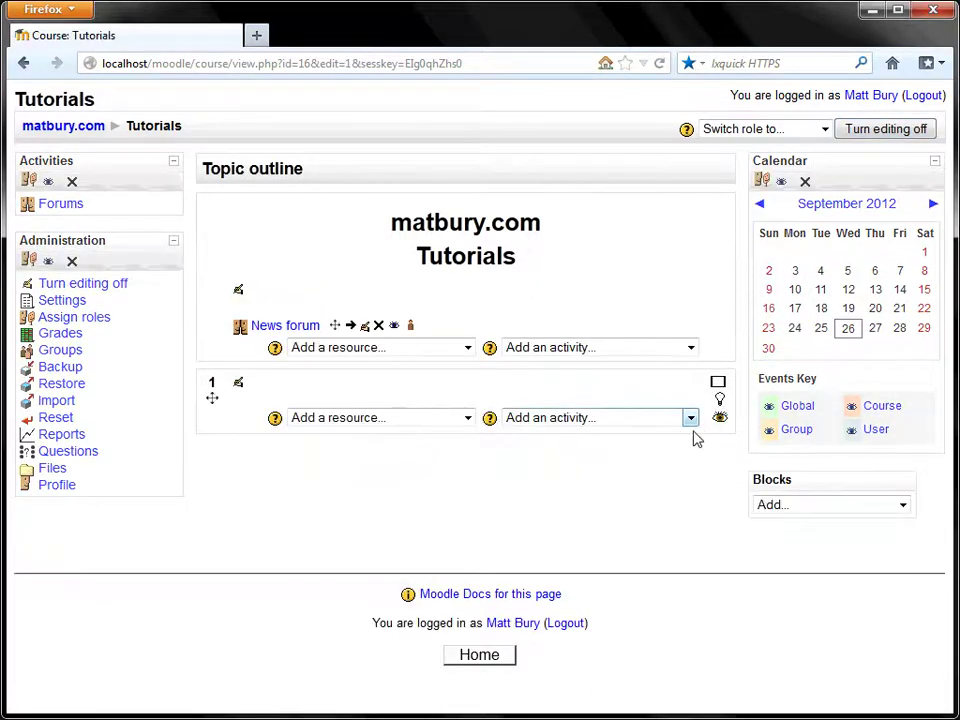
{"action": "left_click", "coordinate": [692, 420]}
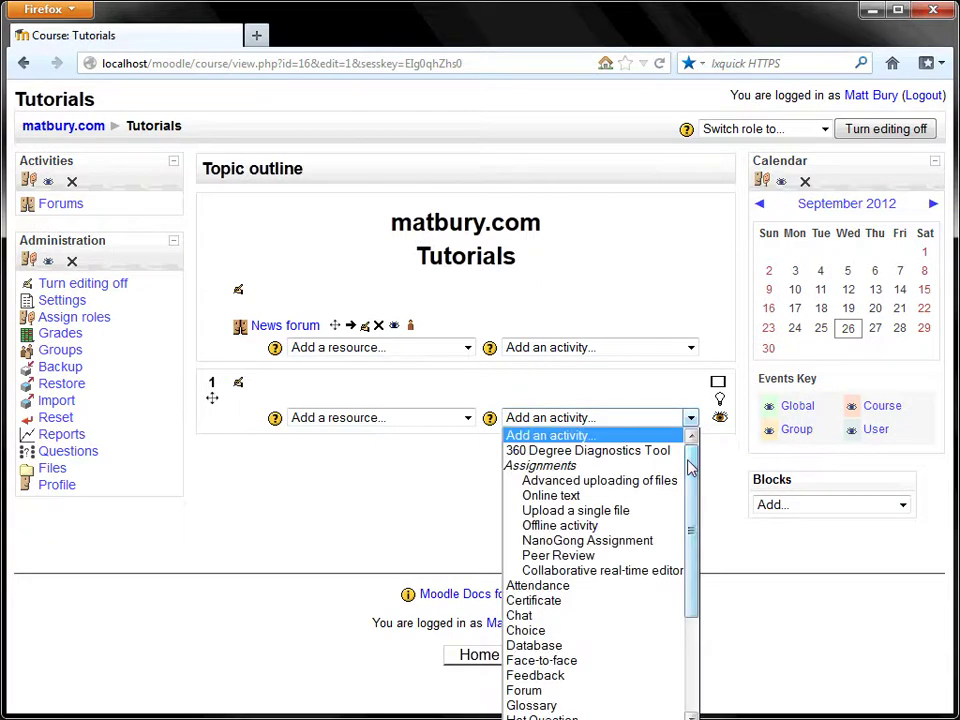
{"action": "left_click_drag", "start_coordinate": [690, 463], "coordinate": [707, 568]}
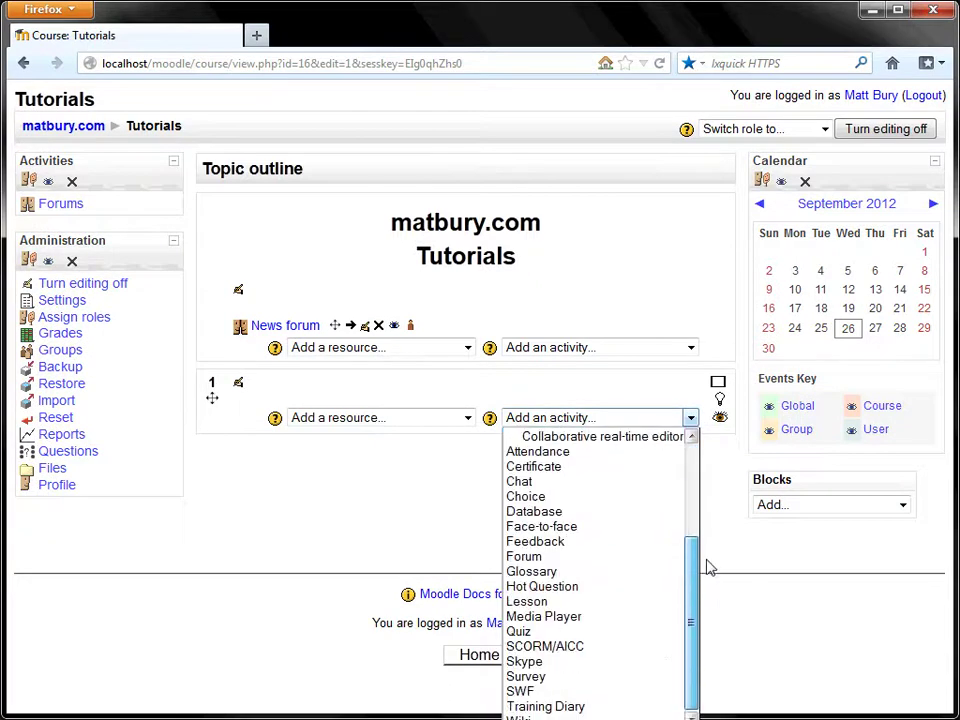
{"action": "left_click", "coordinate": [521, 692]}
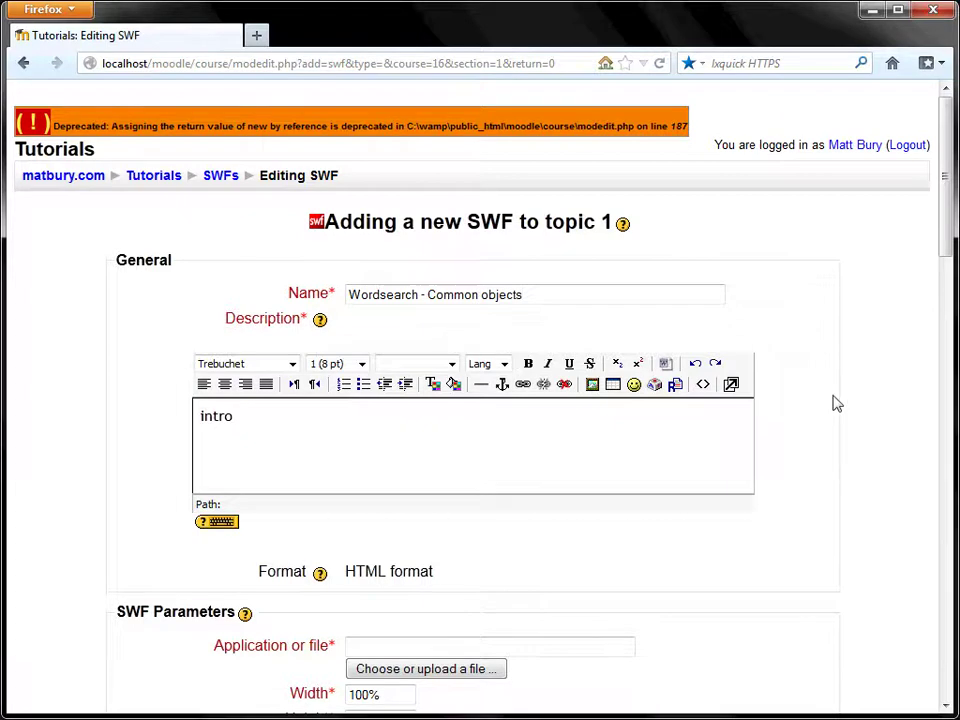
- Set the activity's application file to smil_word_search.swf from the course's swf folder
{"action": "scroll", "coordinate": [836, 400], "scroll_direction": "down", "scroll_amount": 2}
{"action": "scroll", "coordinate": [810, 405], "scroll_direction": "down", "scroll_amount": 2}
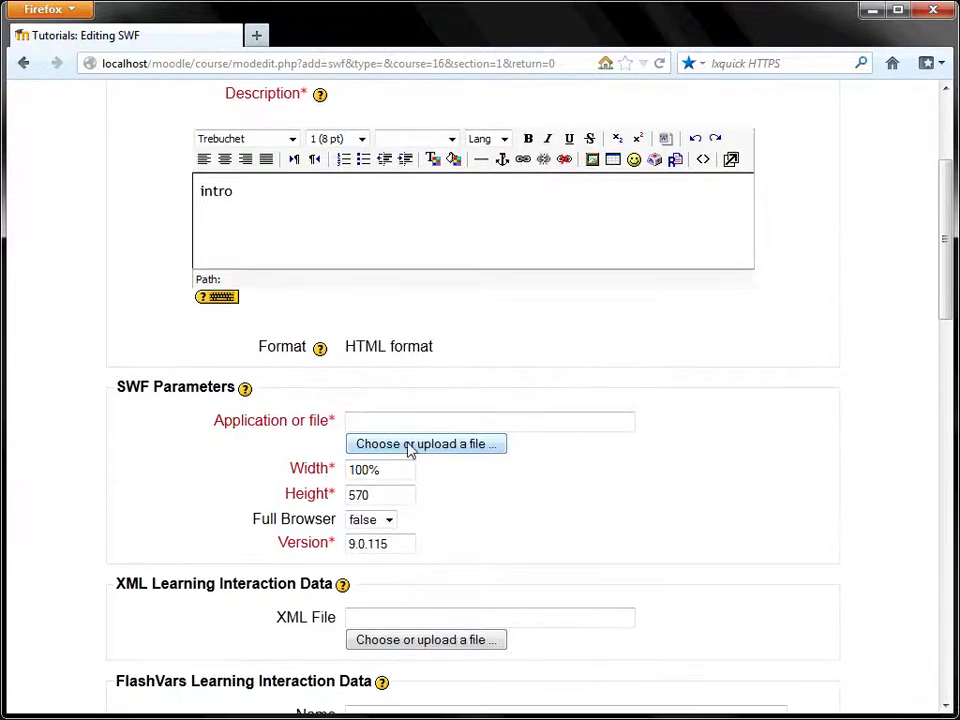
{"action": "left_click", "coordinate": [409, 452]}
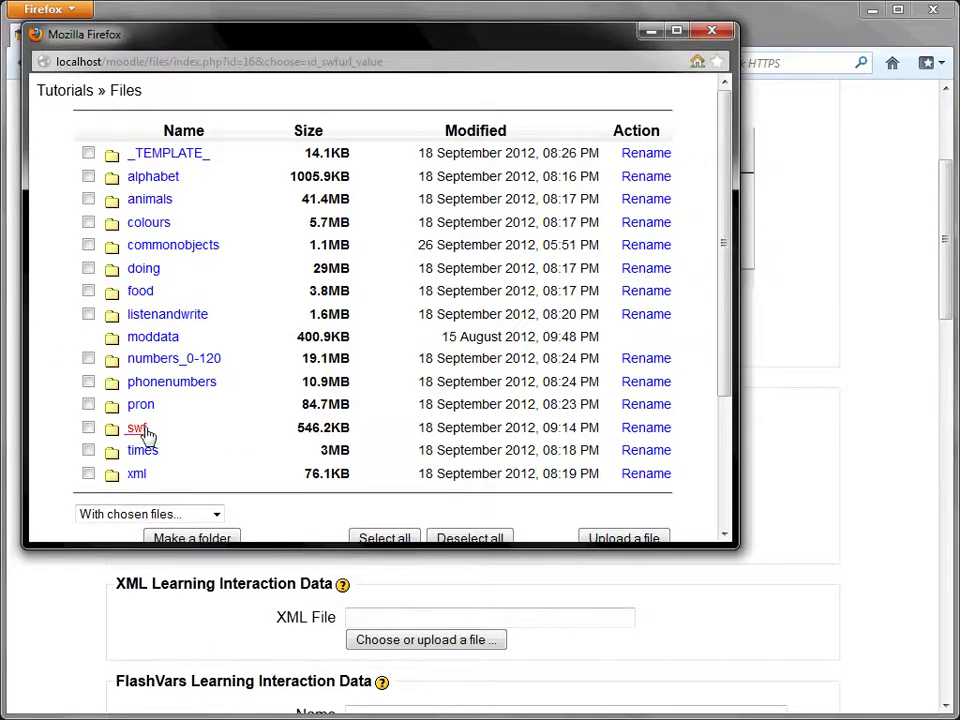
{"action": "left_click", "coordinate": [145, 430]}
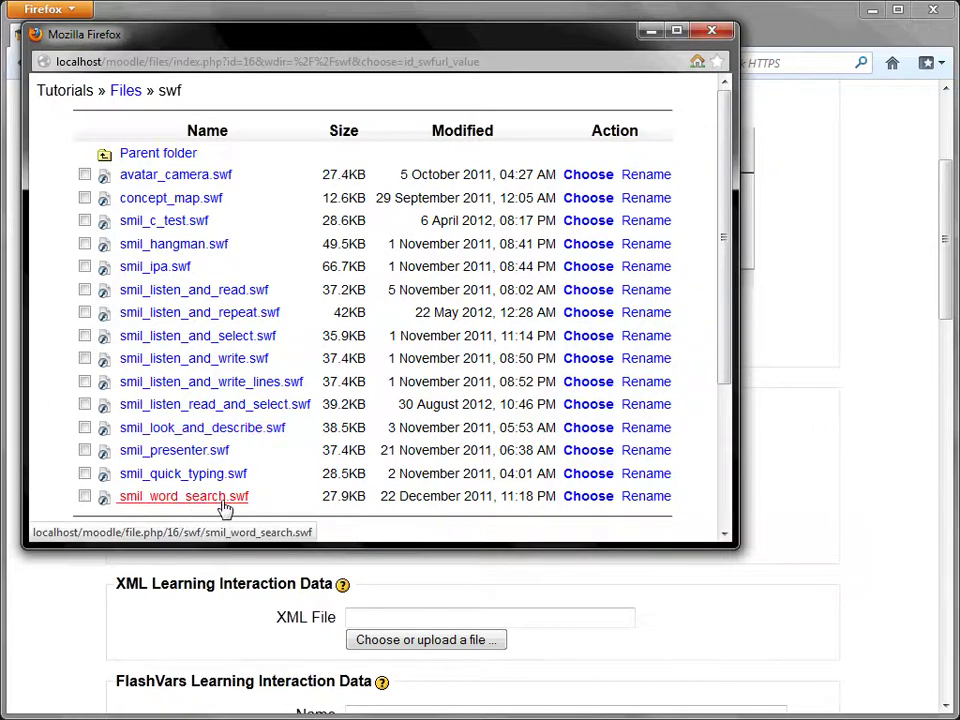
{"action": "left_click", "coordinate": [590, 505]}
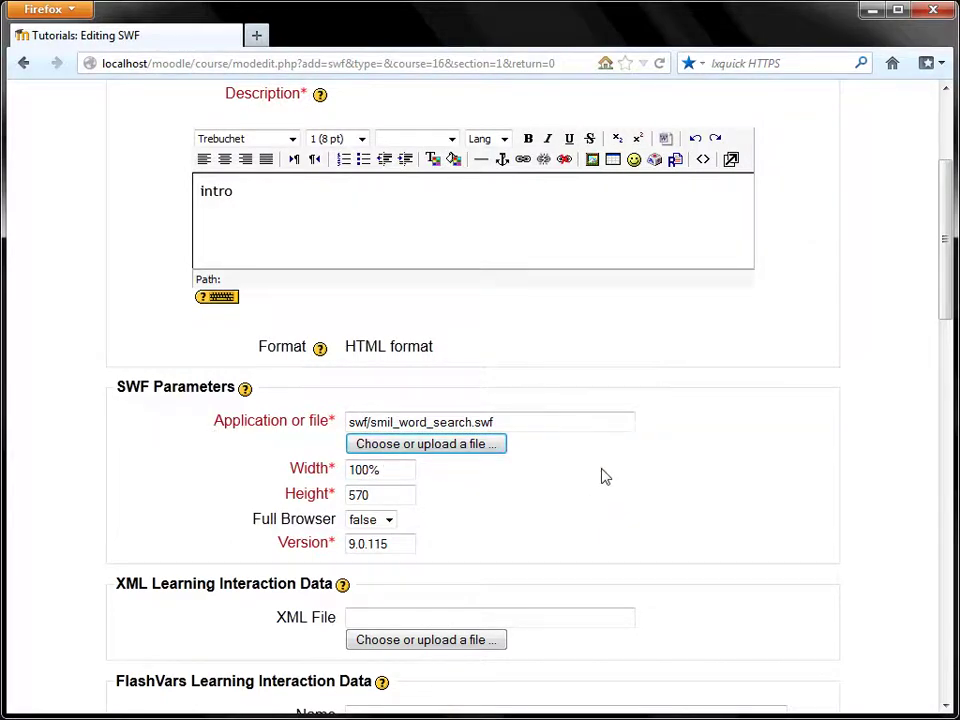
- Set the XML file to commonobjects/xml/elem_common_objects.smil, and save and display the activity
{"action": "scroll", "coordinate": [630, 460], "scroll_direction": "down", "scroll_amount": 4}
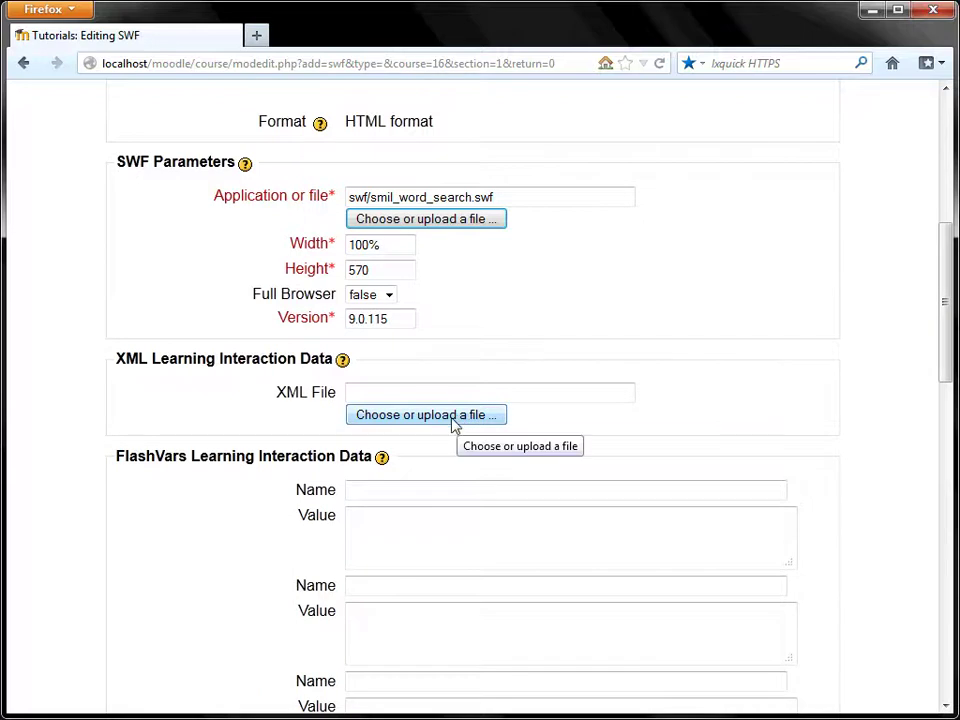
{"action": "left_click", "coordinate": [452, 415]}
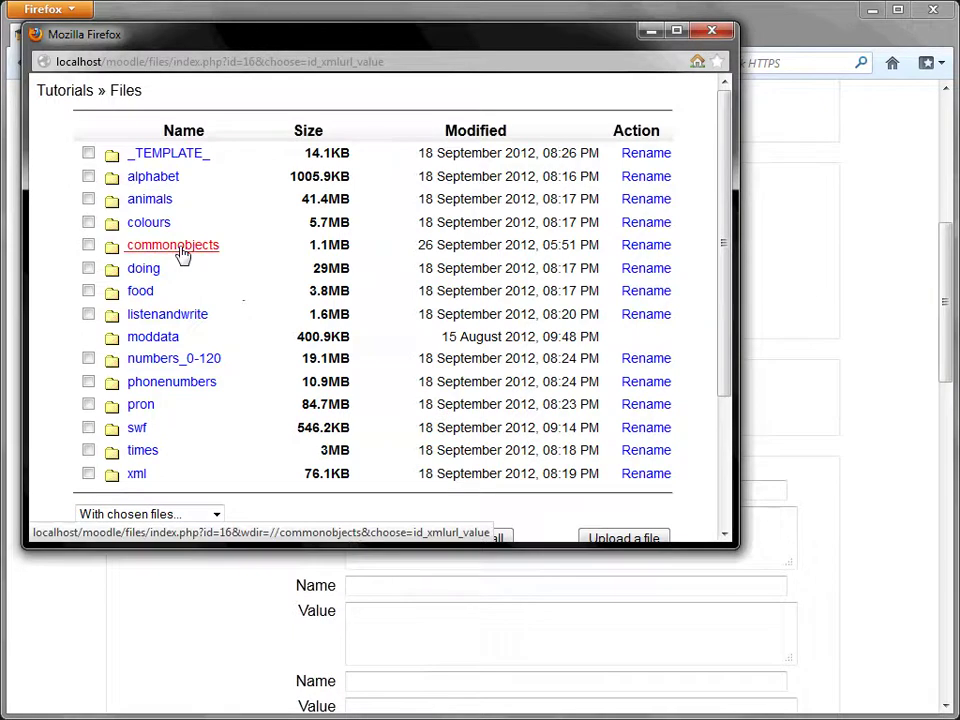
{"action": "left_click", "coordinate": [181, 252]}
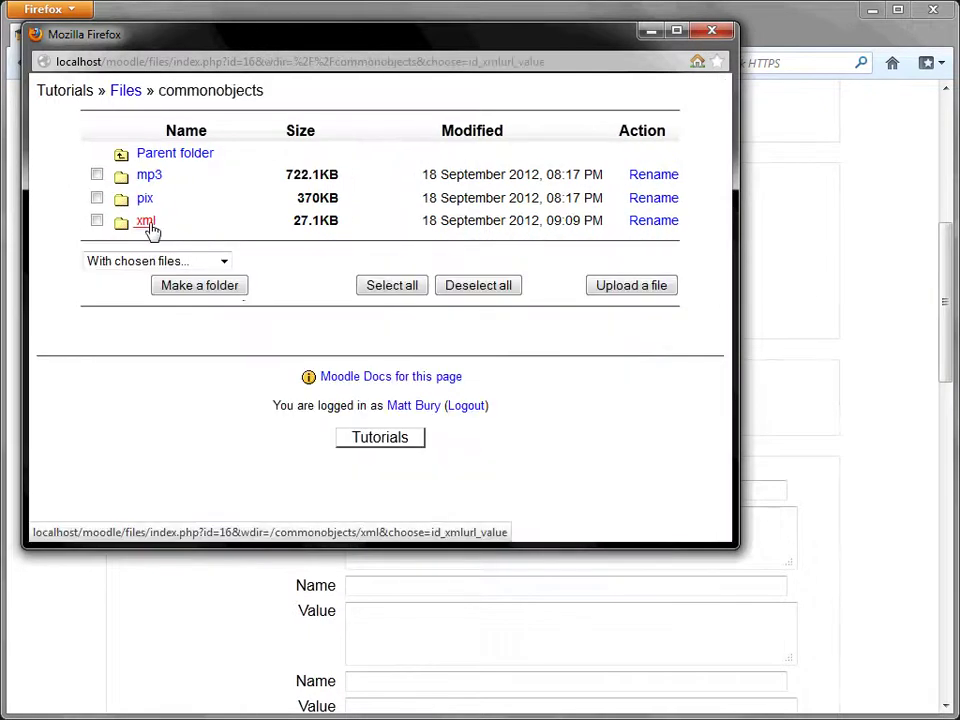
{"action": "left_click", "coordinate": [147, 226]}
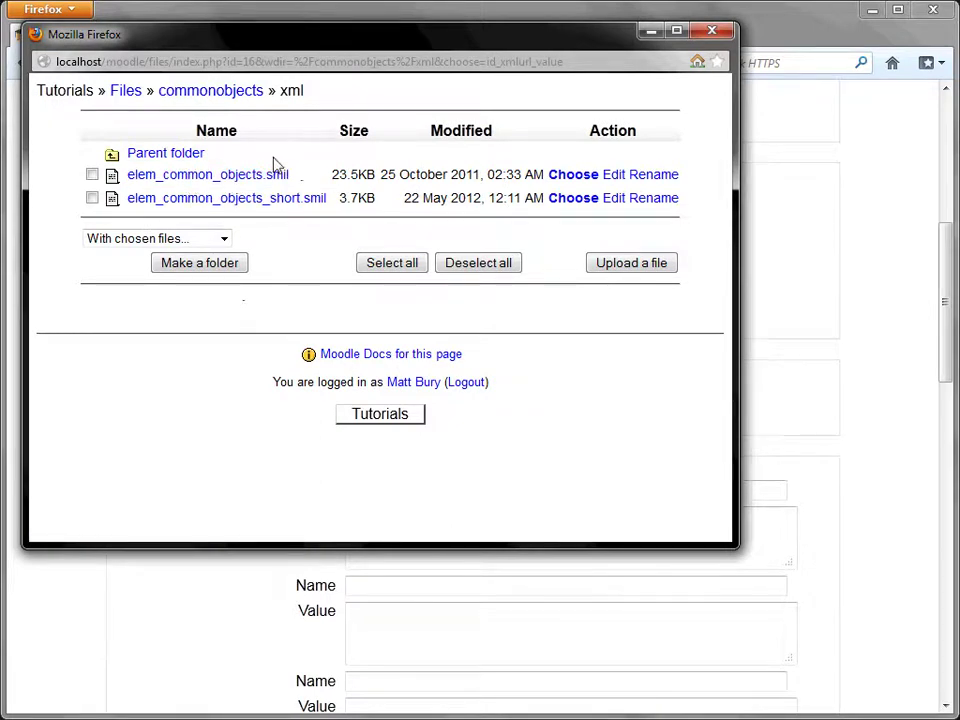
{"action": "left_click", "coordinate": [573, 176]}
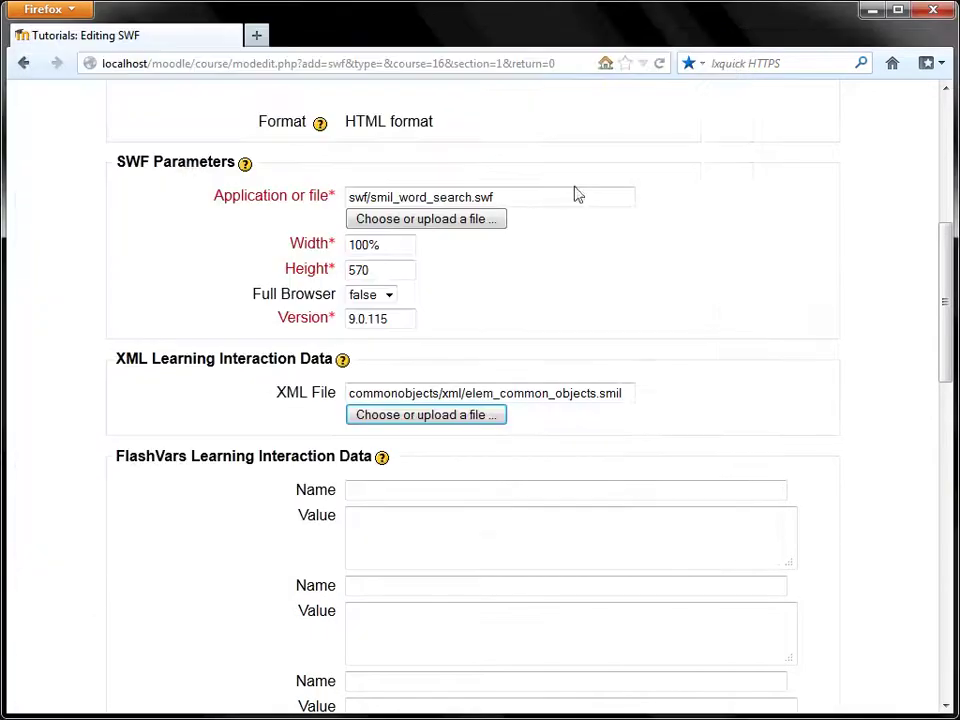
{"action": "left_click_drag", "start_coordinate": [955, 300], "coordinate": [951, 617]}
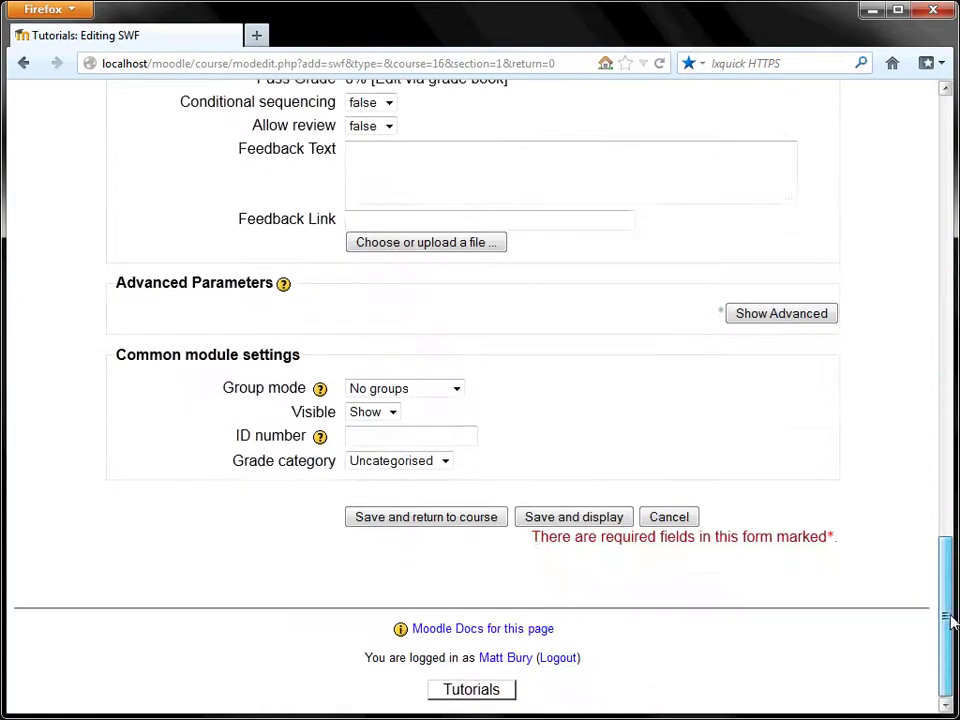
{"action": "left_click", "coordinate": [585, 518]}
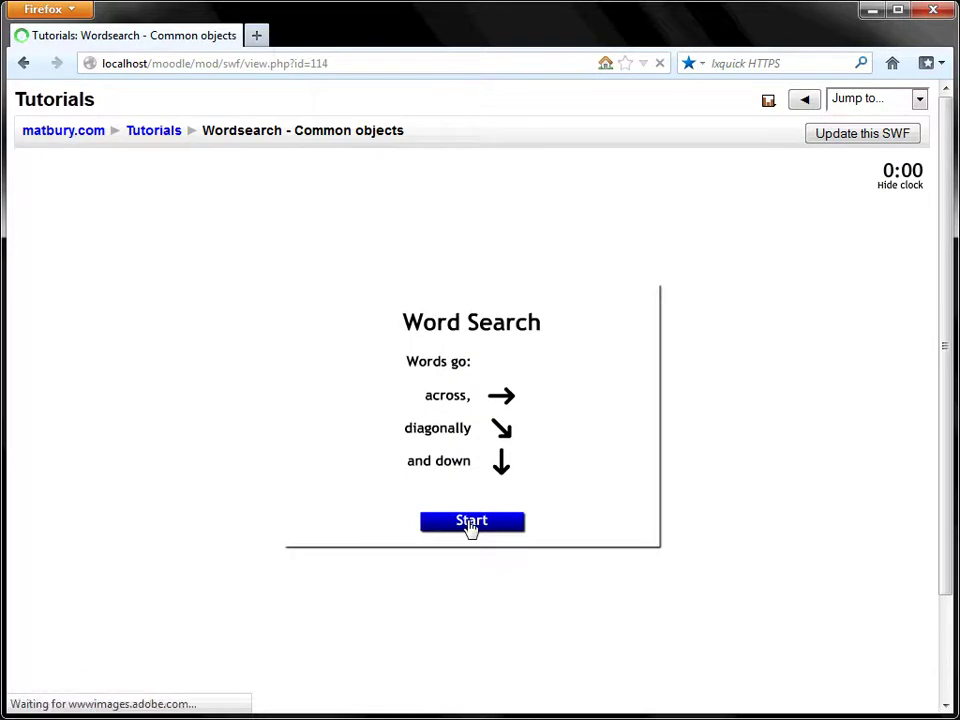
- Try out the word search by marking "a mobile" in the letter grid, and return to the Tutorials course page
{"action": "left_click", "coordinate": [470, 524]}
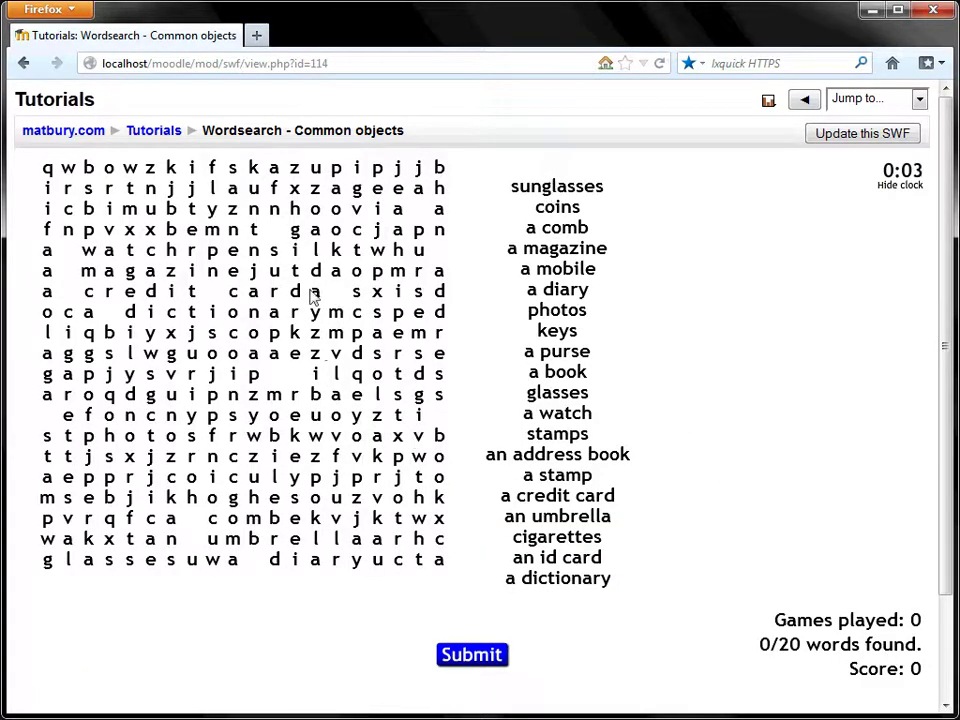
{"action": "left_click_drag", "start_coordinate": [338, 272], "coordinate": [334, 430]}
{"action": "left_click_drag", "start_coordinate": [276, 355], "coordinate": [274, 497]}
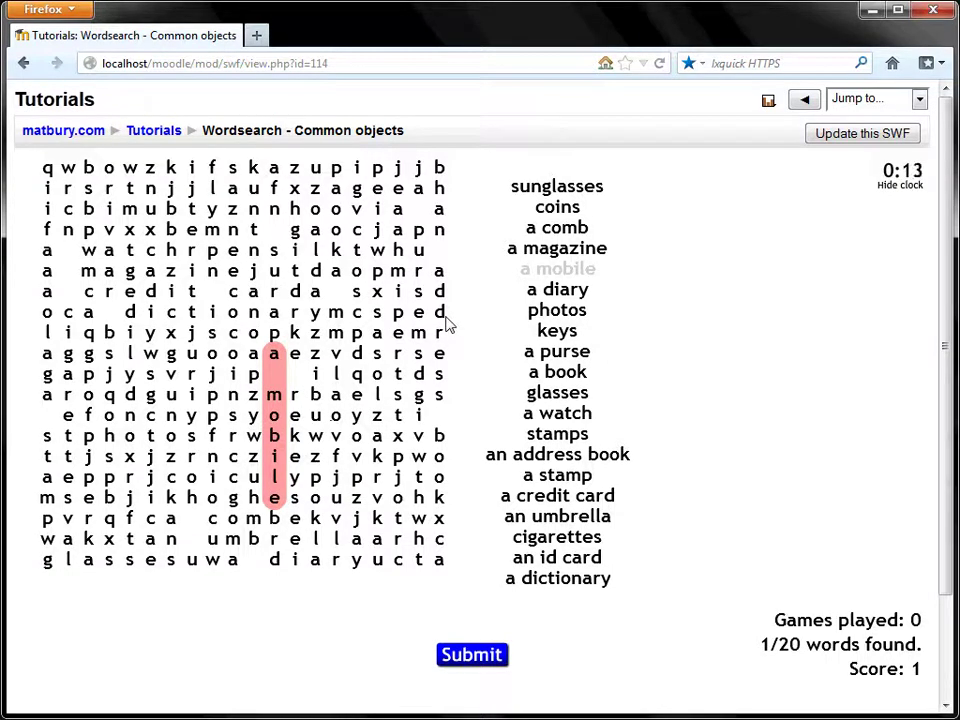
{"action": "left_click", "coordinate": [154, 136]}
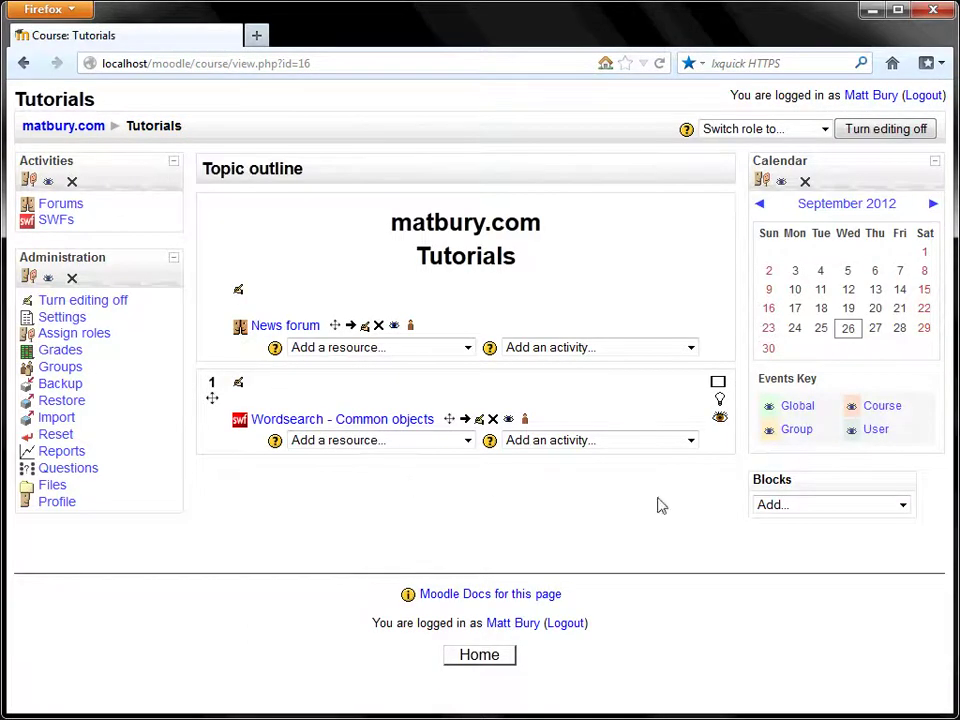
- Add another SWF activity to topic 1 and name it "Wordsearch - Latin"
{"action": "left_click", "coordinate": [691, 442]}
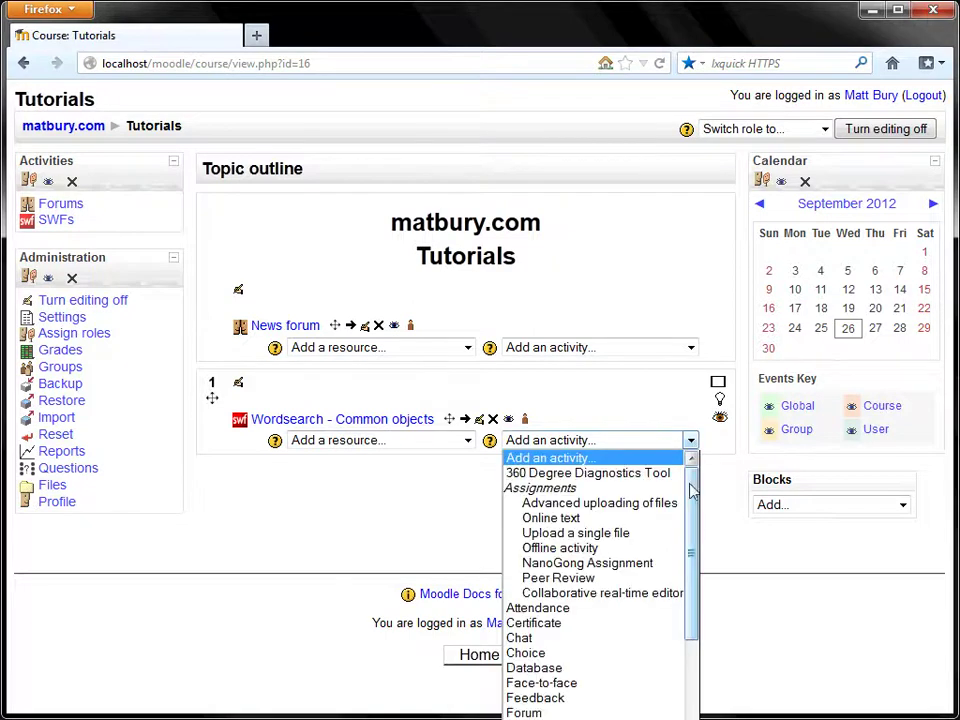
{"action": "left_click_drag", "start_coordinate": [690, 489], "coordinate": [591, 677]}
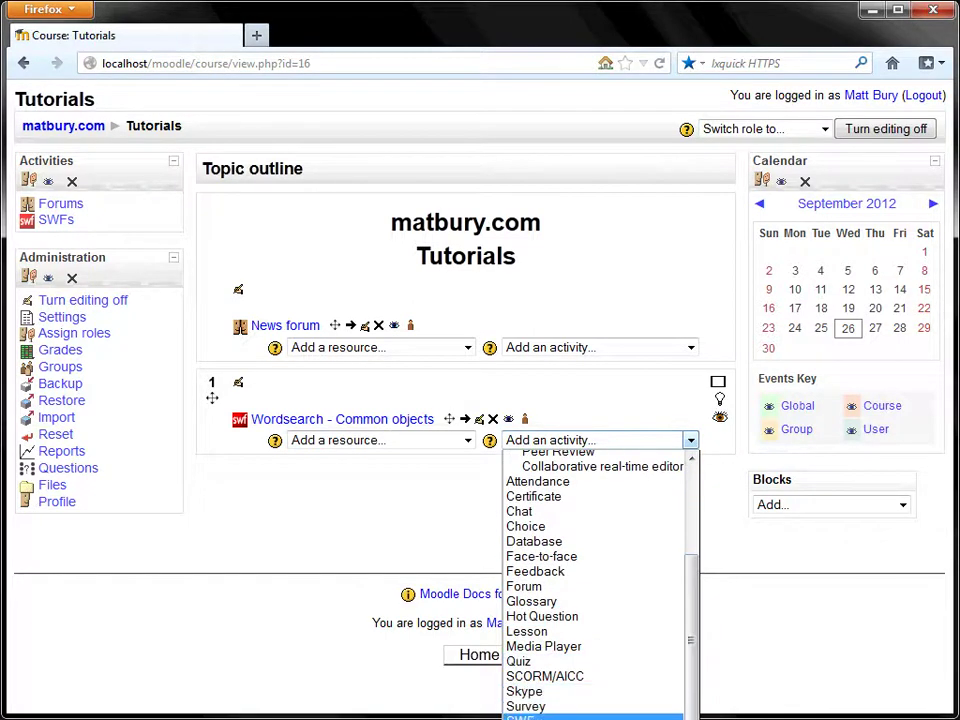
{"action": "left_click", "coordinate": [560, 716]}
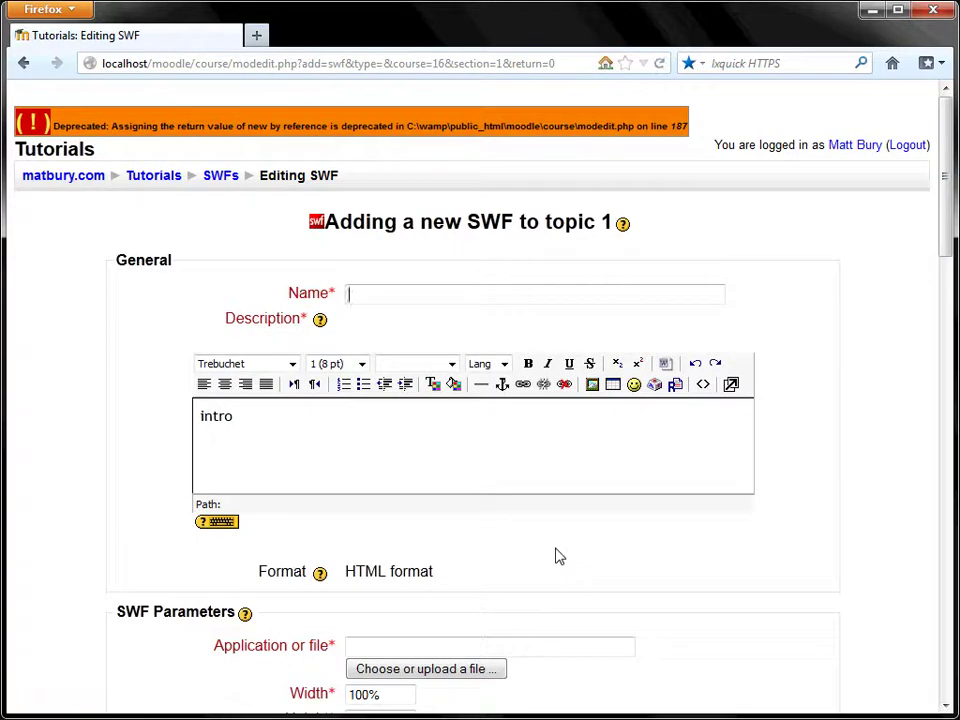
{"action": "type", "text": "Wordsearch -"}
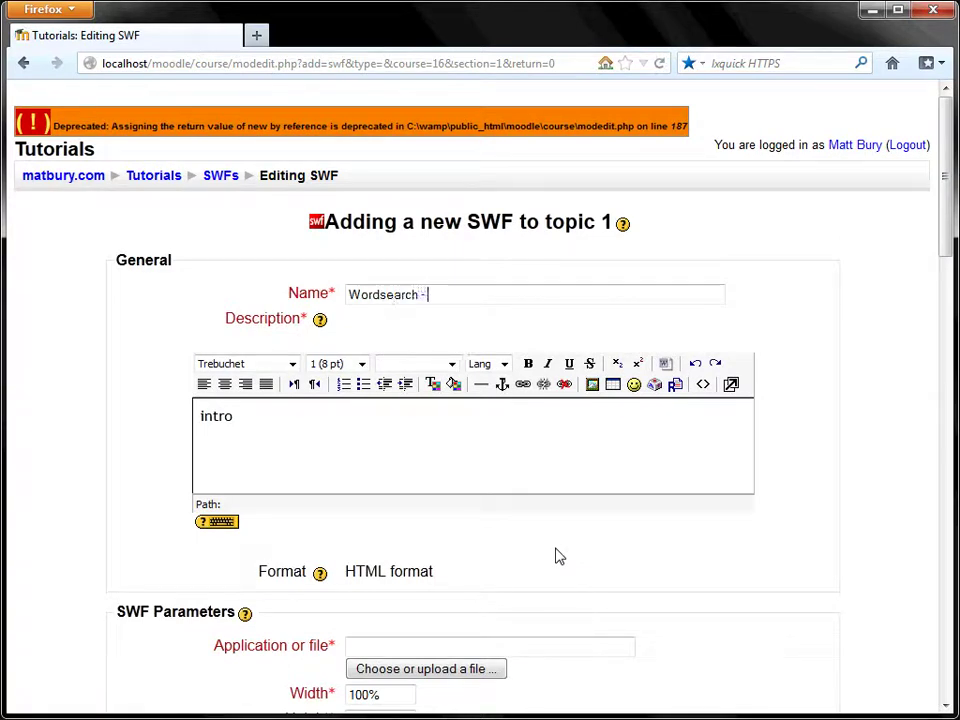
{"action": "type", "text": " Latin"}
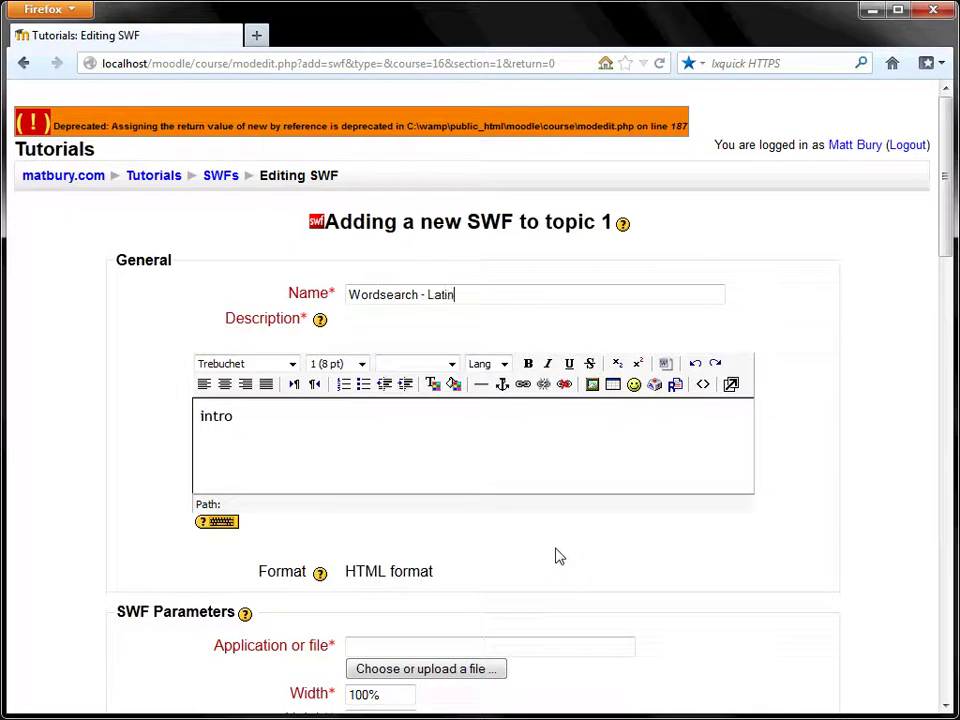
- Choose swf/smil_word_search.swf as the application file of the Latin word search activity
{"action": "scroll", "coordinate": [803, 531], "scroll_direction": "down", "scroll_amount": 4}
{"action": "scroll", "coordinate": [795, 502], "scroll_direction": "down", "scroll_amount": 2}
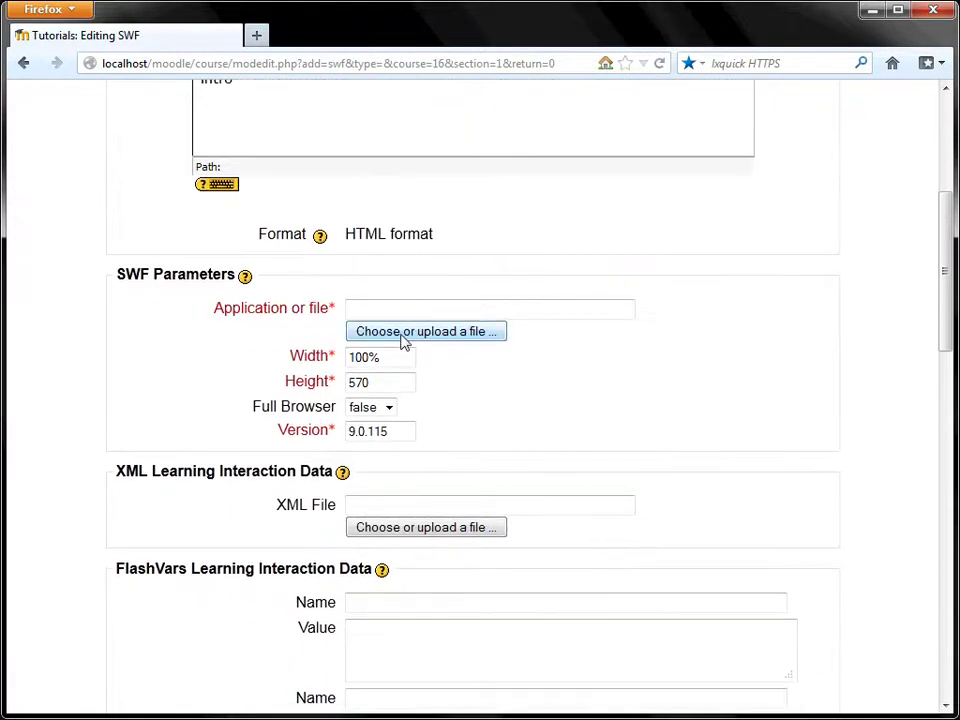
{"action": "left_click", "coordinate": [402, 341]}
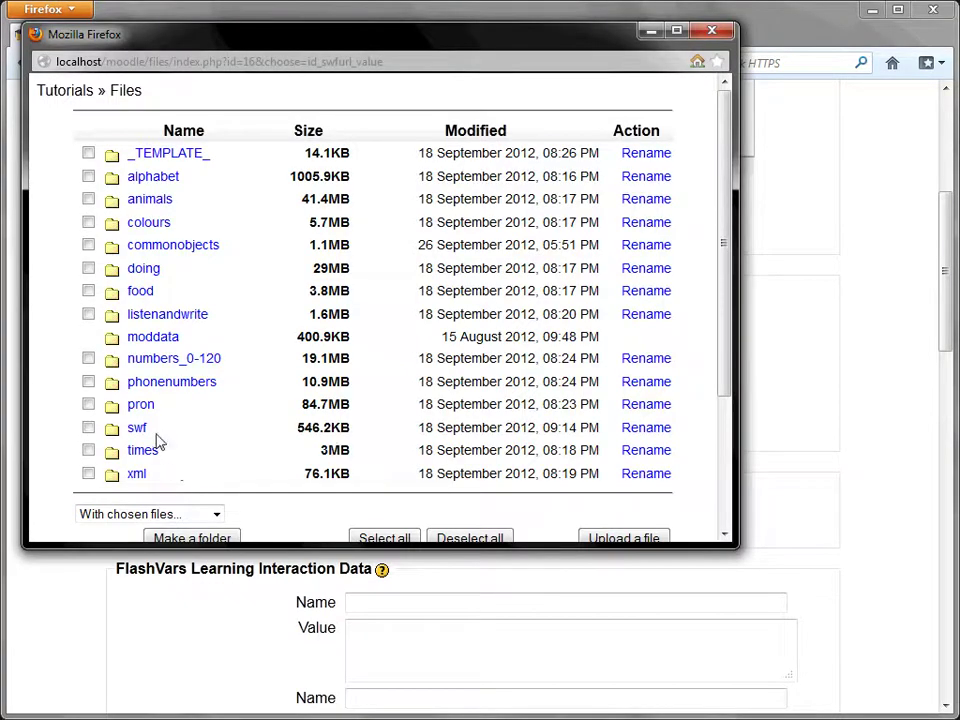
{"action": "left_click", "coordinate": [138, 428]}
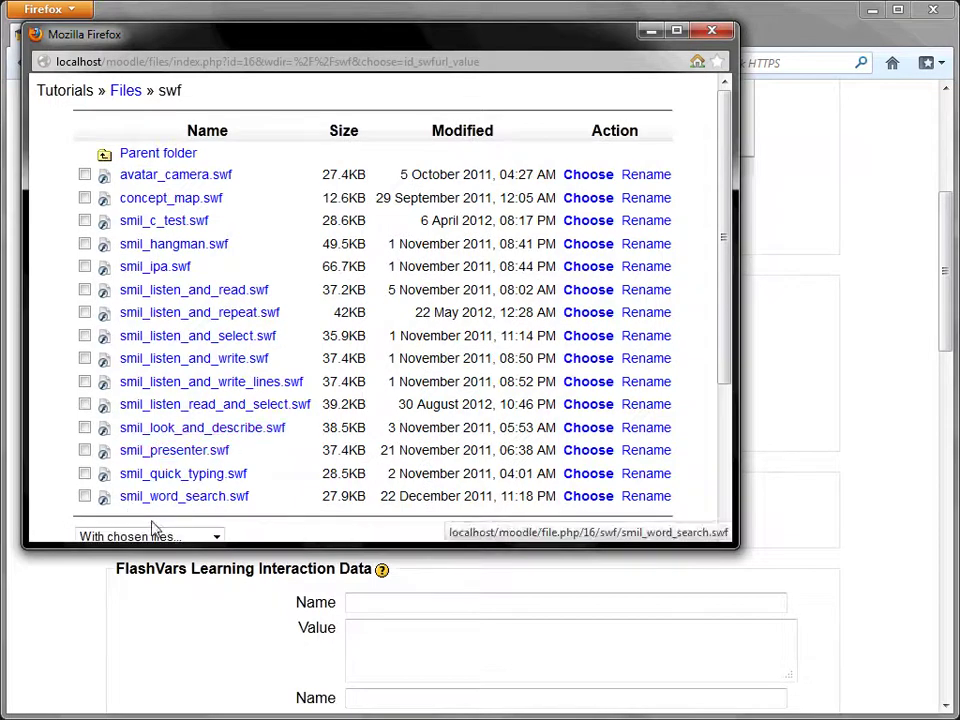
{"action": "left_click", "coordinate": [588, 497]}
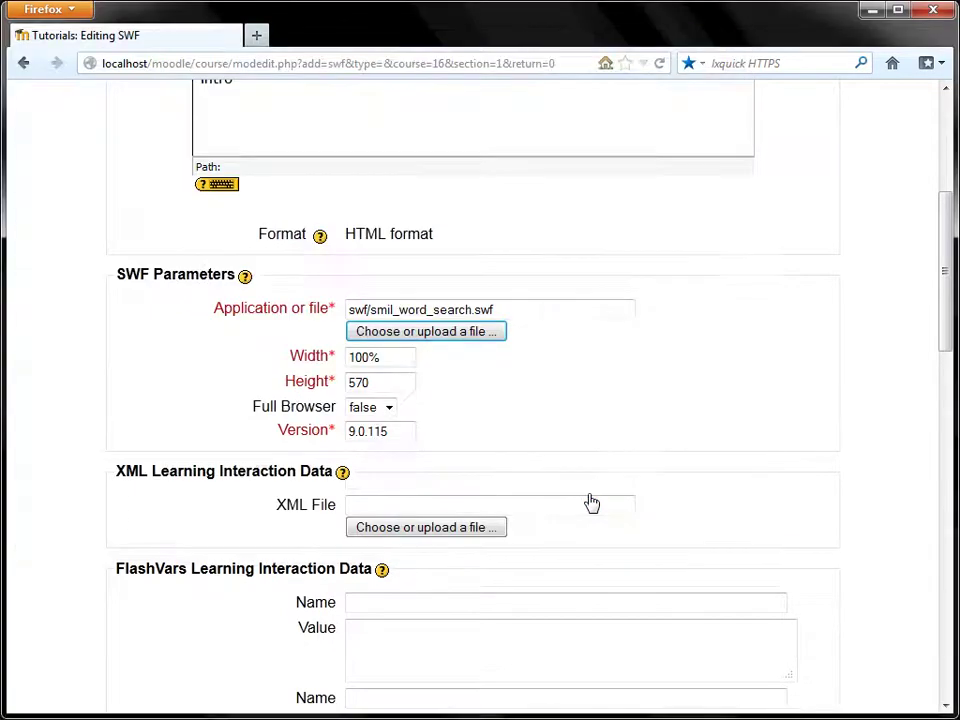
- Enter "words" as the name of the first FlashVars learning interaction data entry
{"action": "scroll", "coordinate": [600, 405], "scroll_direction": "down", "scroll_amount": 1}
{"action": "scroll", "coordinate": [620, 399], "scroll_direction": "down", "scroll_amount": 3}
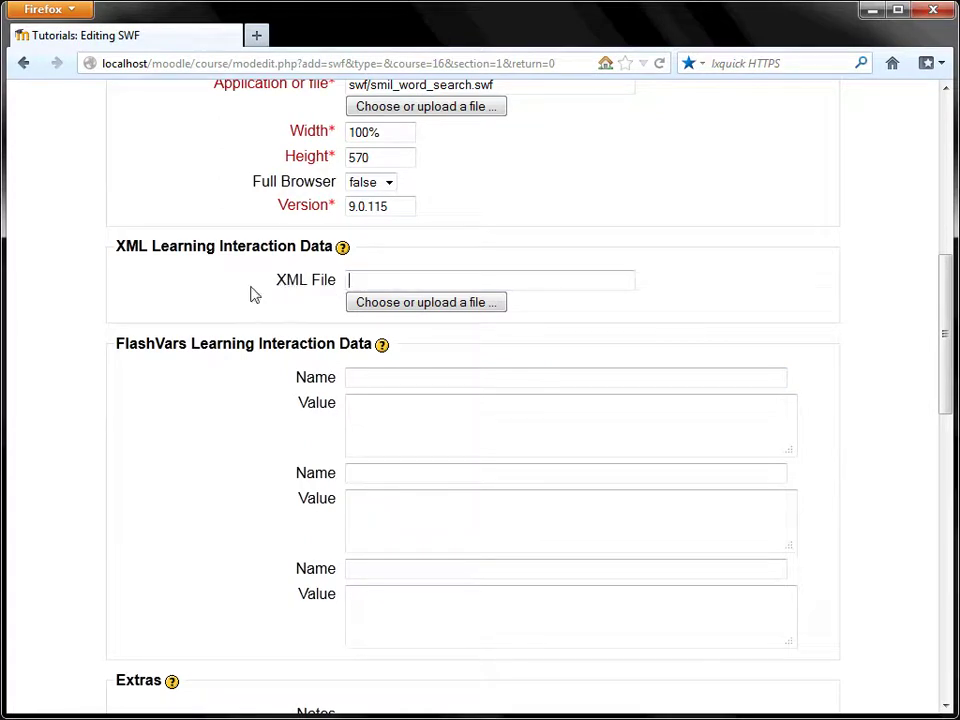
{"action": "left_click", "coordinate": [373, 377]}
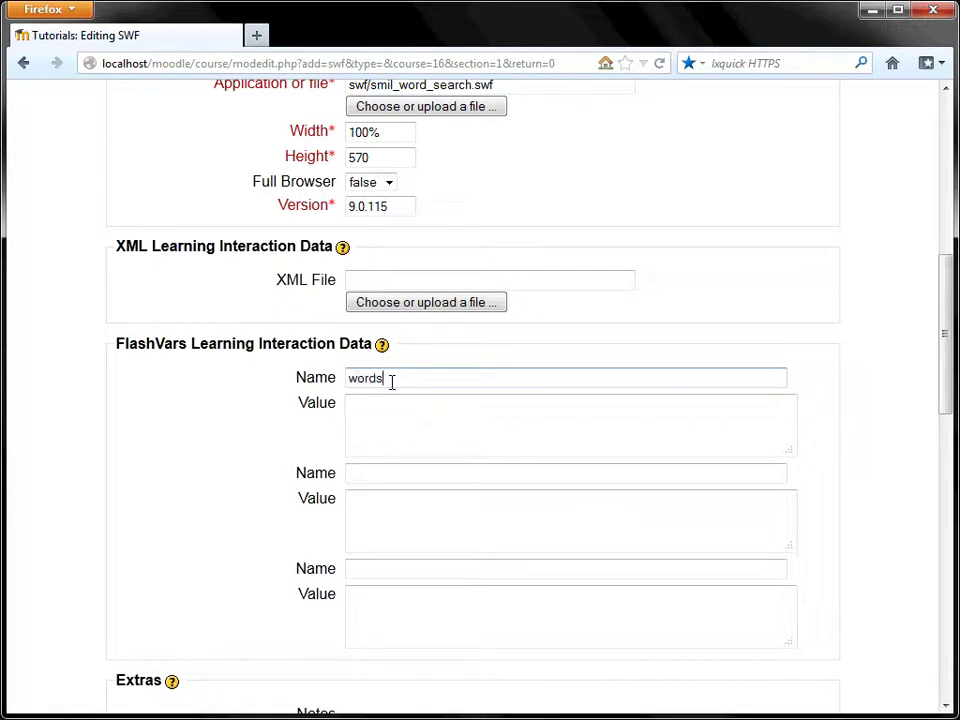
{"action": "left_click", "coordinate": [366, 407]}
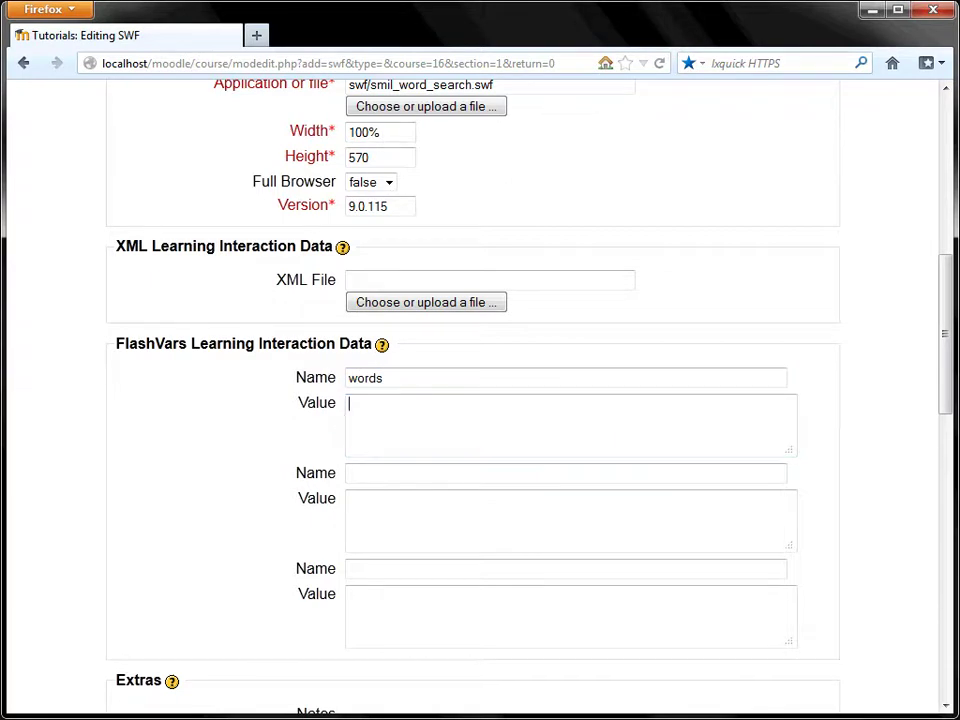
- Switch to Notepad++ and copy the entire comma-separated word list from lorem_ipsum.txt
{"action": "key", "text": "alt+Tab"}
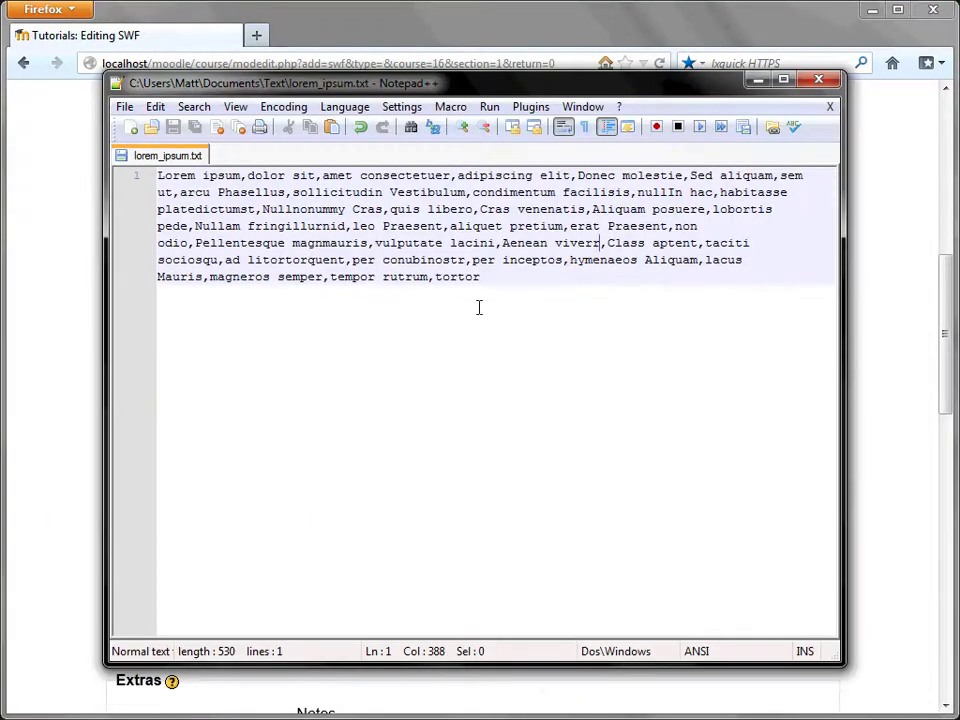
{"action": "left_click", "coordinate": [492, 284]}
{"action": "key", "text": "ctrl+a"}
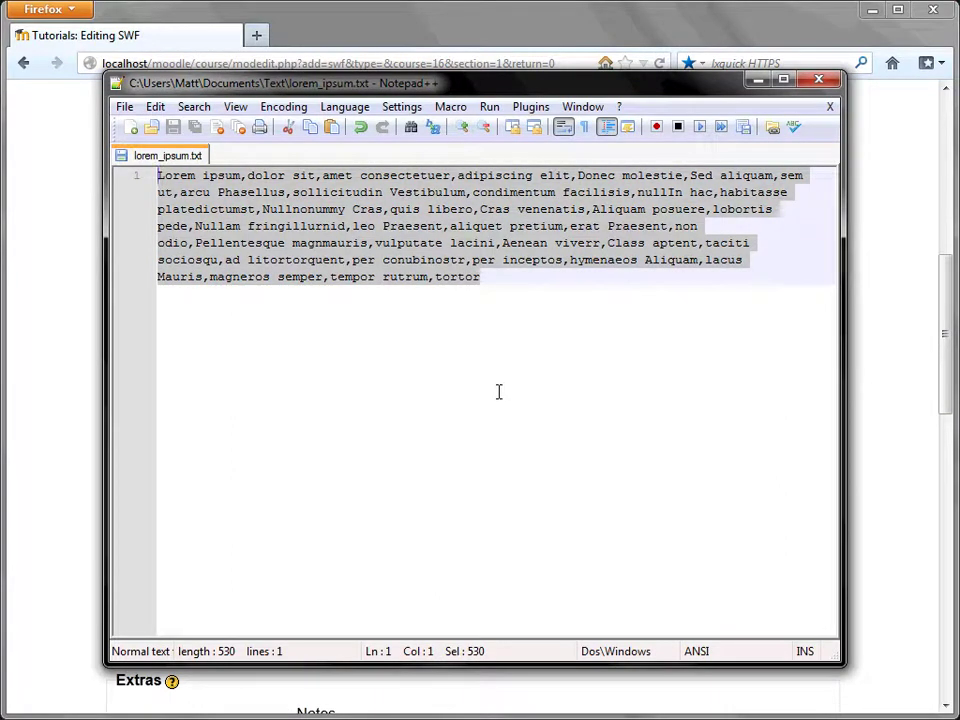
- Back in the Firefox form, paste the copied Latin list as the value of "words", and save and display the activity
{"action": "left_click", "coordinate": [759, 80]}
{"action": "left_click", "coordinate": [394, 429]}
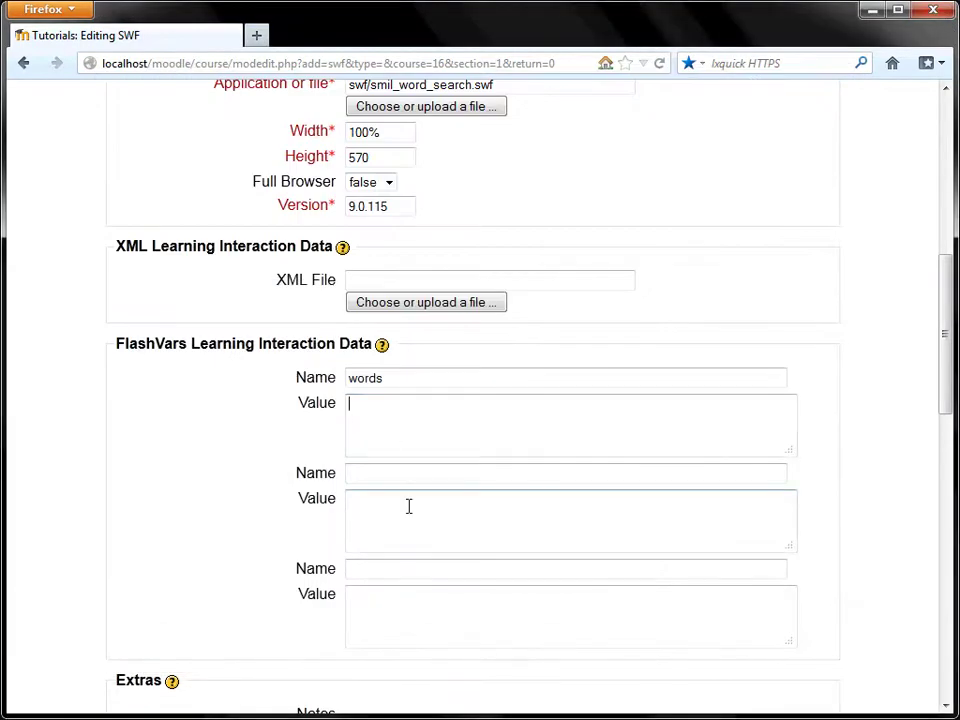
{"action": "key", "text": "ctrl+v"}
{"action": "left_click_drag", "start_coordinate": [694, 448], "coordinate": [429, 404]}
{"action": "left_click", "coordinate": [432, 420]}
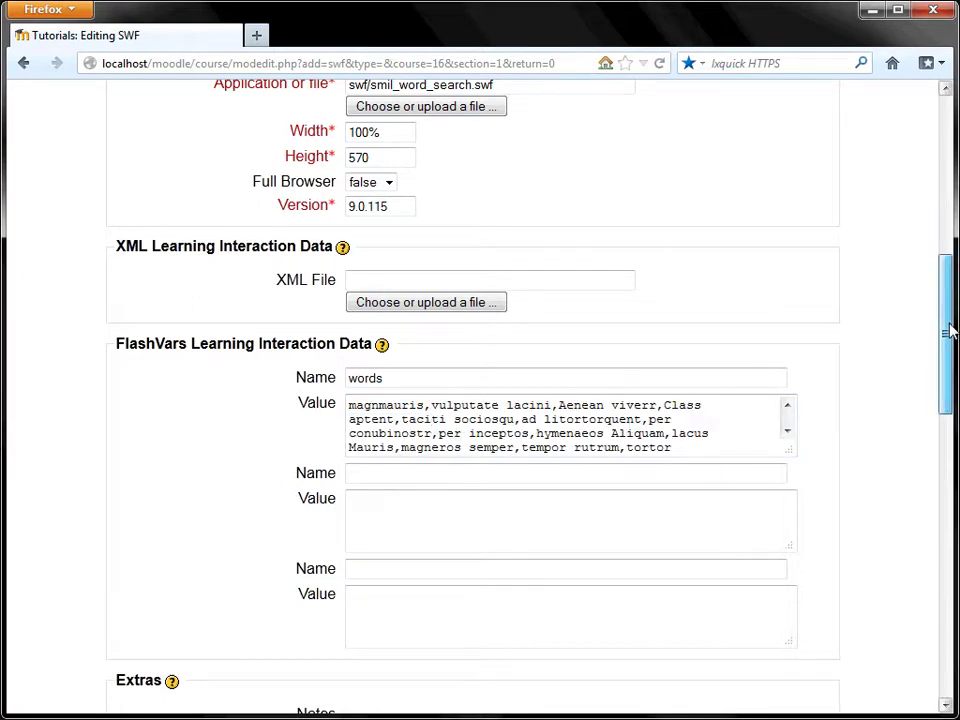
{"action": "left_click_drag", "start_coordinate": [948, 332], "coordinate": [947, 626]}
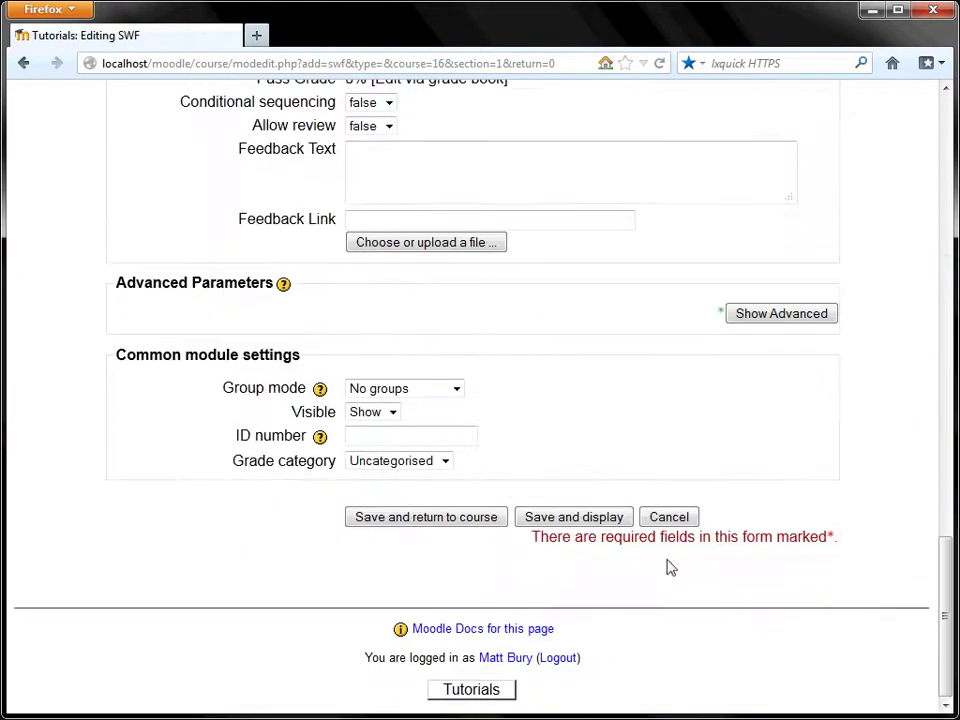
{"action": "left_click", "coordinate": [577, 520]}
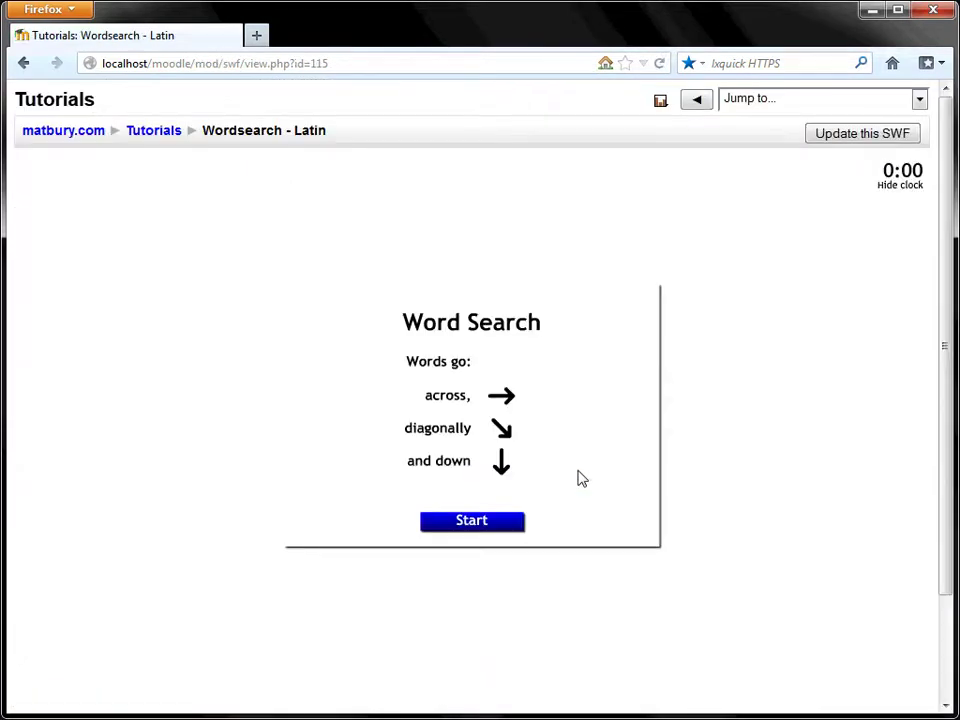
- Start the Latin word search to try marking letters in its grid, and return to the Tutorials course page
{"action": "left_click", "coordinate": [469, 522]}
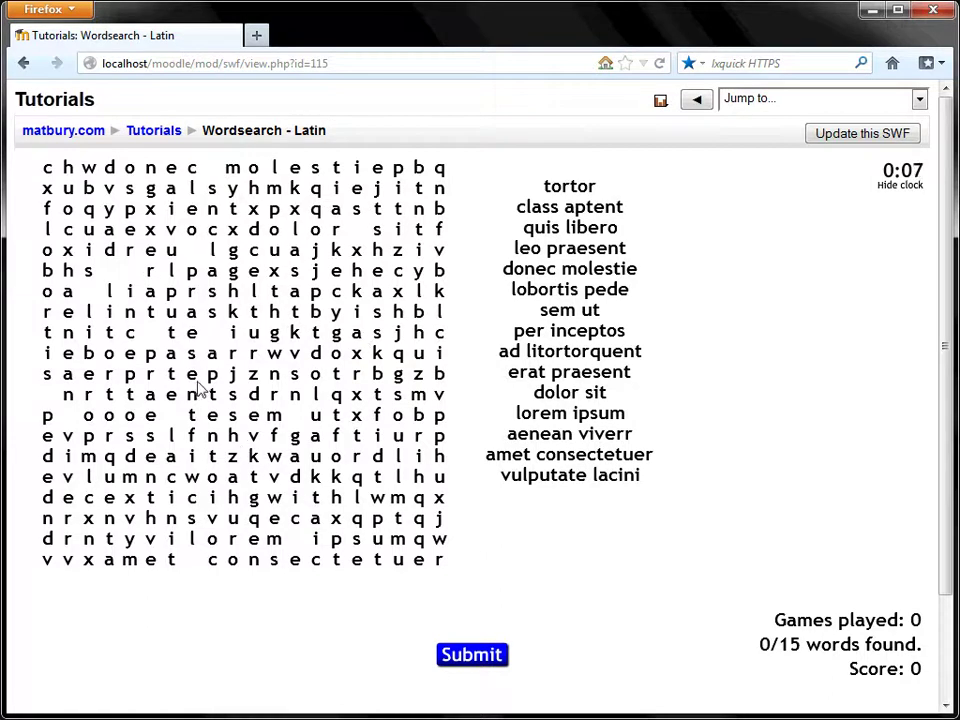
{"action": "left_click_drag", "start_coordinate": [191, 394], "coordinate": [440, 404]}
{"action": "left_click", "coordinate": [154, 131]}
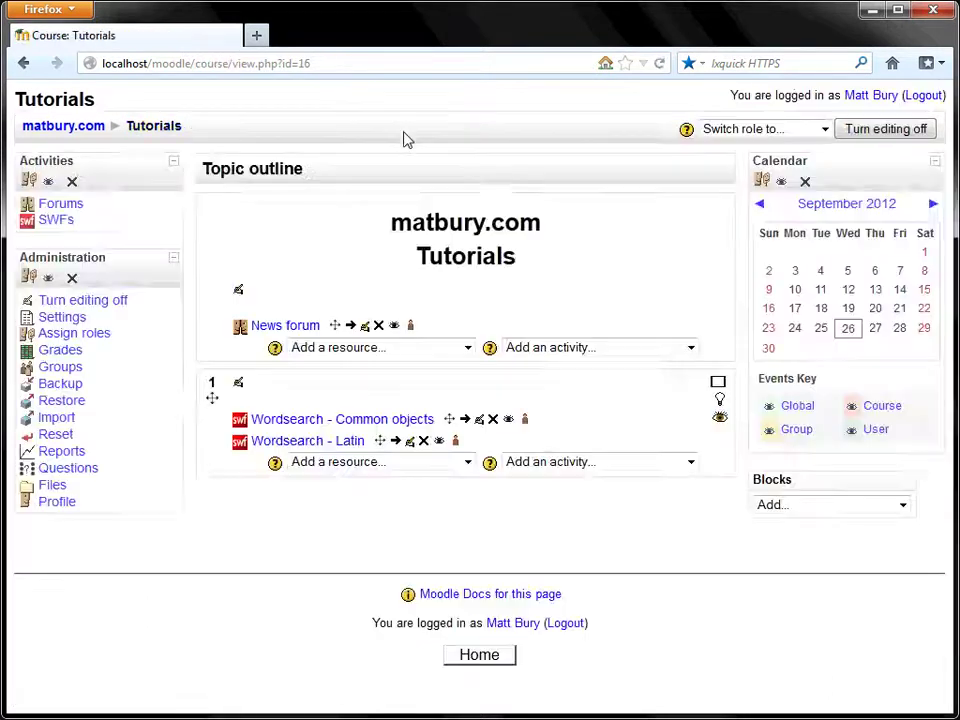